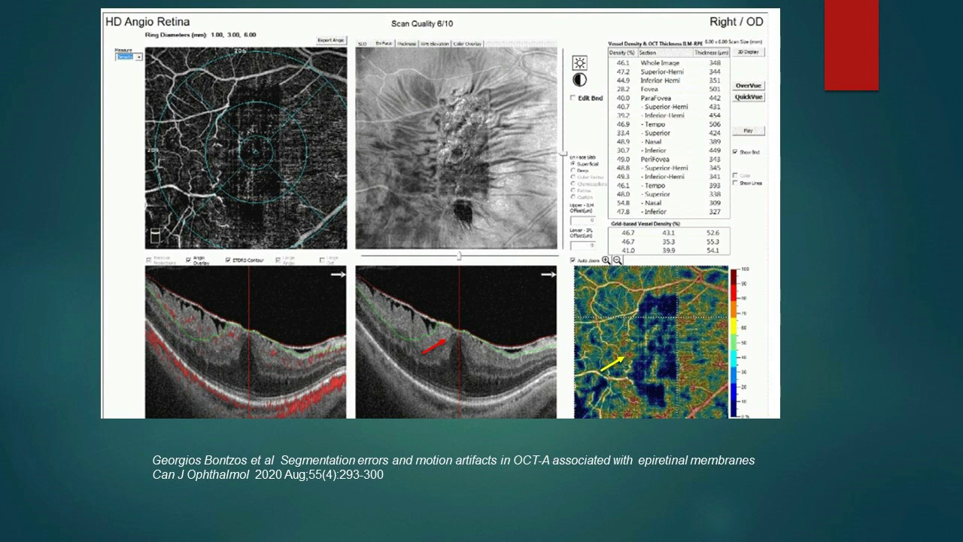
Advance three slides, past the Lauermann panel figure, to 'Ways to correct segmentation error'.
key("Right")
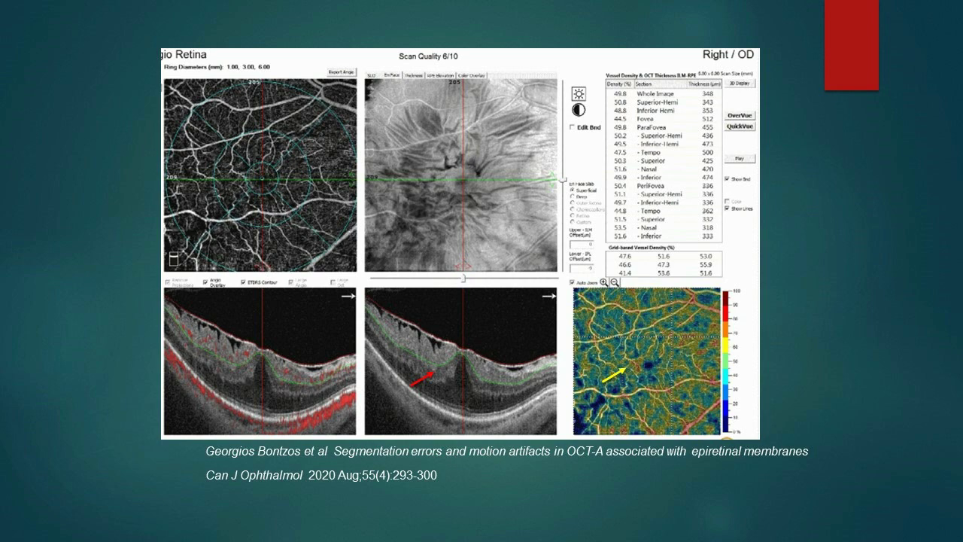
key("Right")
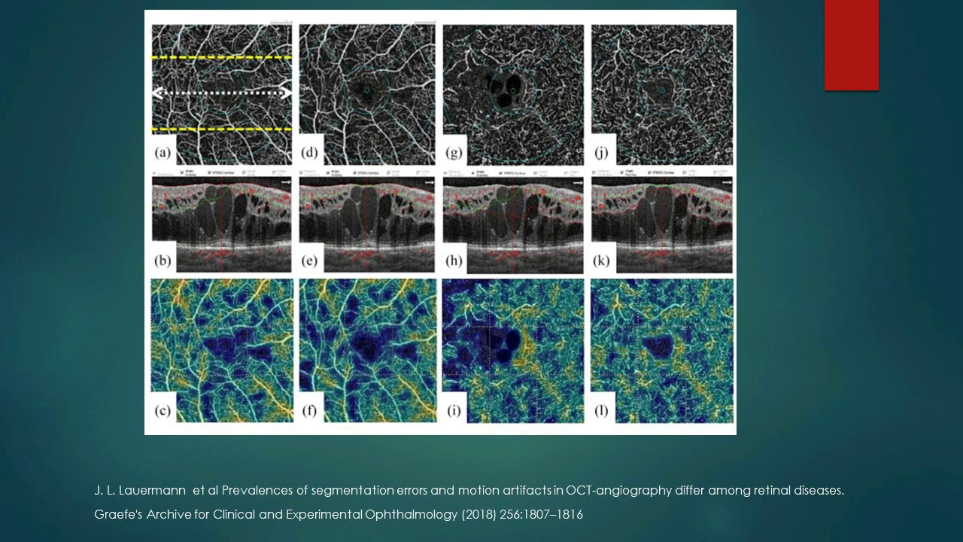
key("Right")
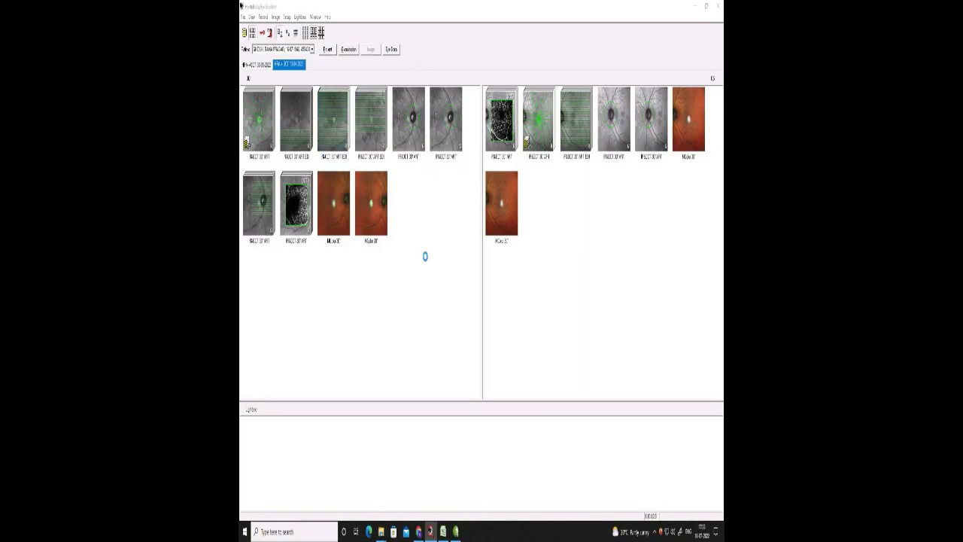
Scroll the B-scans, close the viewer, and open the second-row OCTA scan thumbnail.
scroll(480, 289, "up", 2)
scroll(480, 289, "up", 4)
scroll(479, 289, "down", 6)
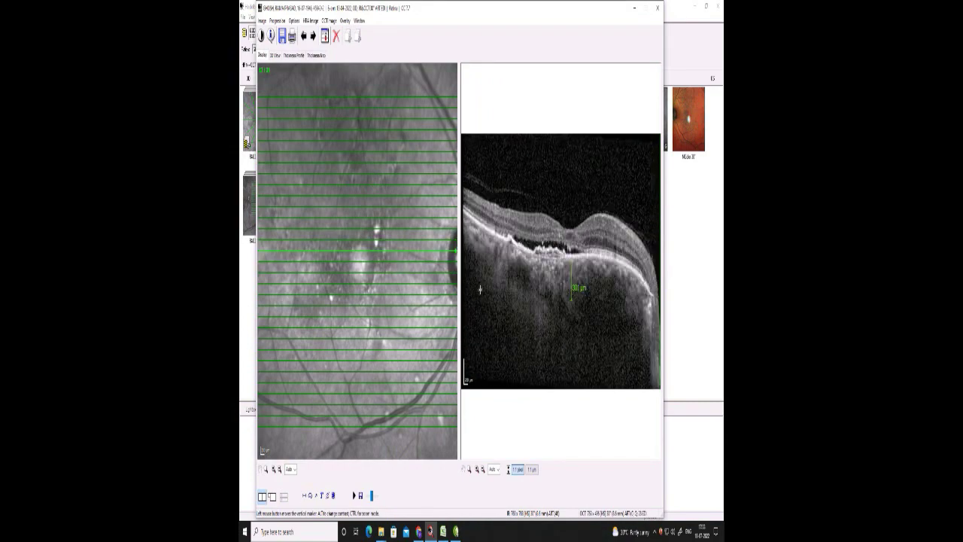
left_click(658, 9)
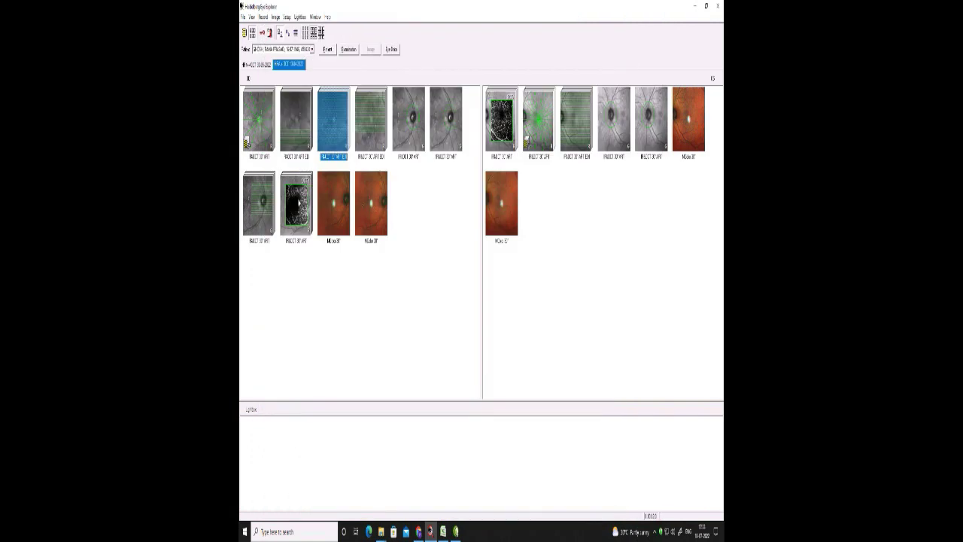
left_click(296, 201)
double_click(304, 223)
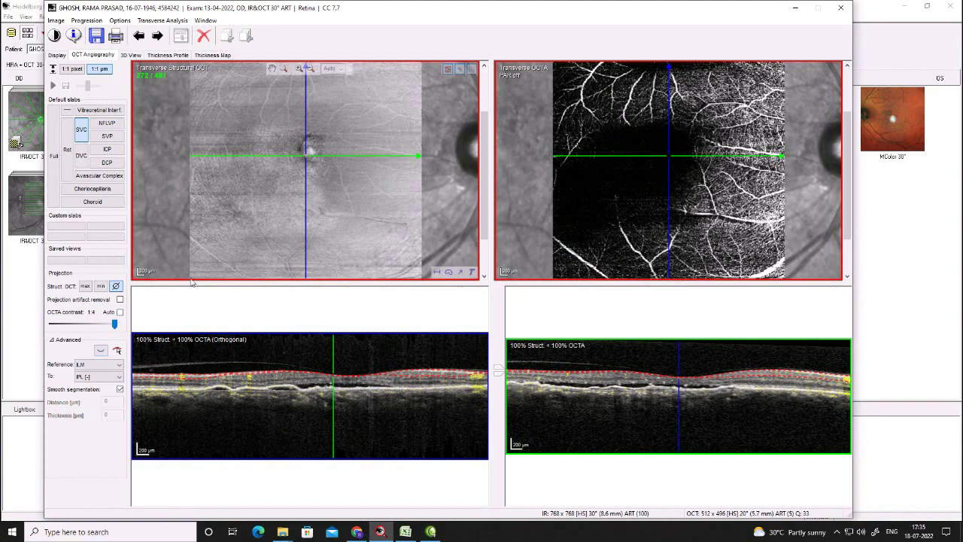
Set the slab reference to ILM to BM with a thickness of 100 µm.
left_click(117, 364)
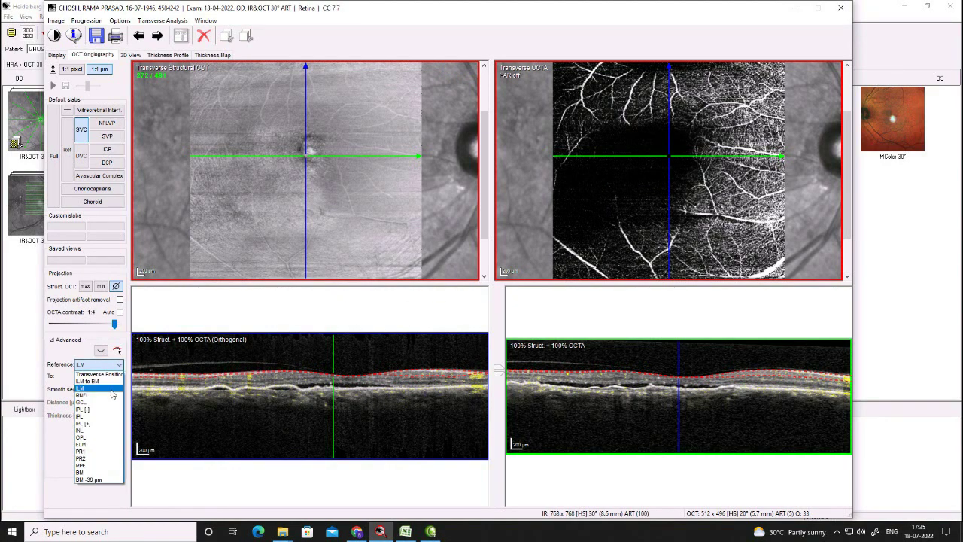
left_click(109, 382)
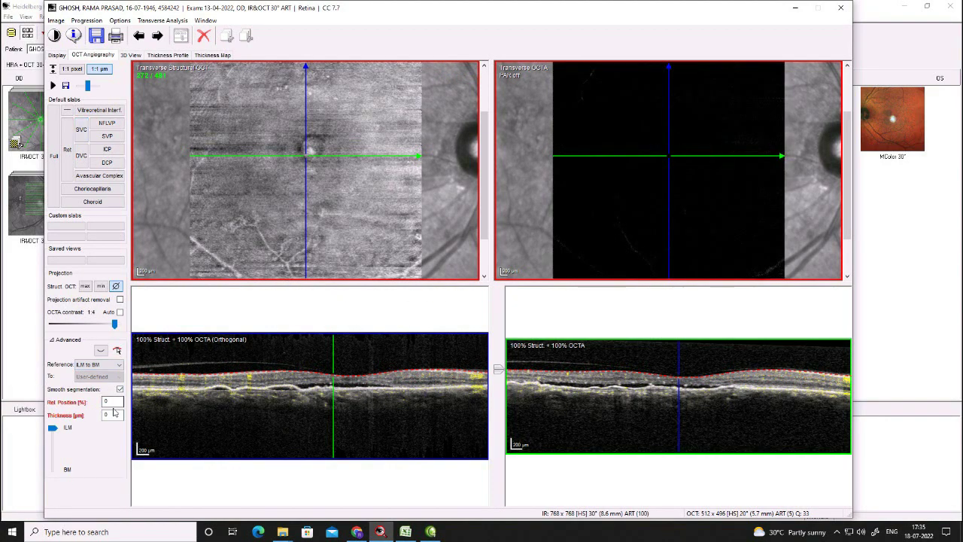
double_click(112, 413)
type("120")
key("Return")
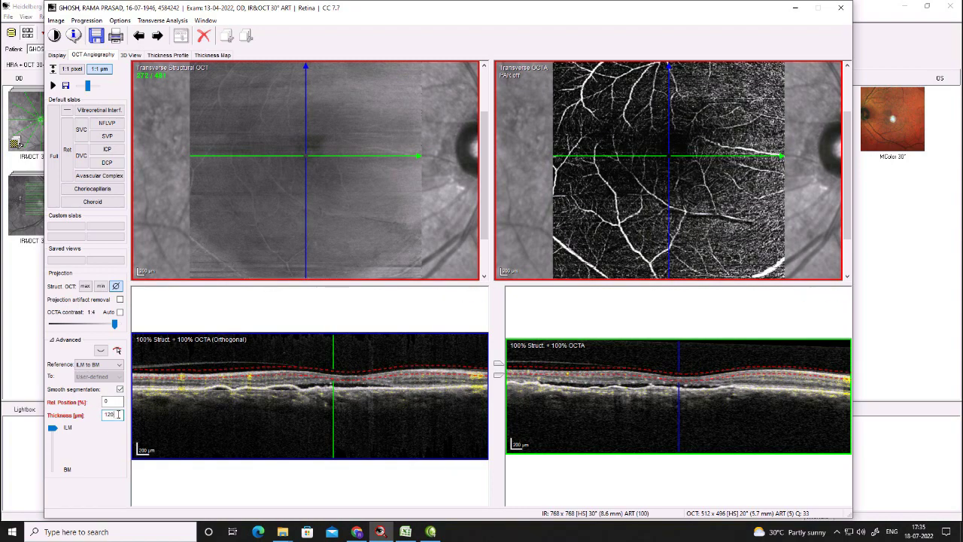
type("00")
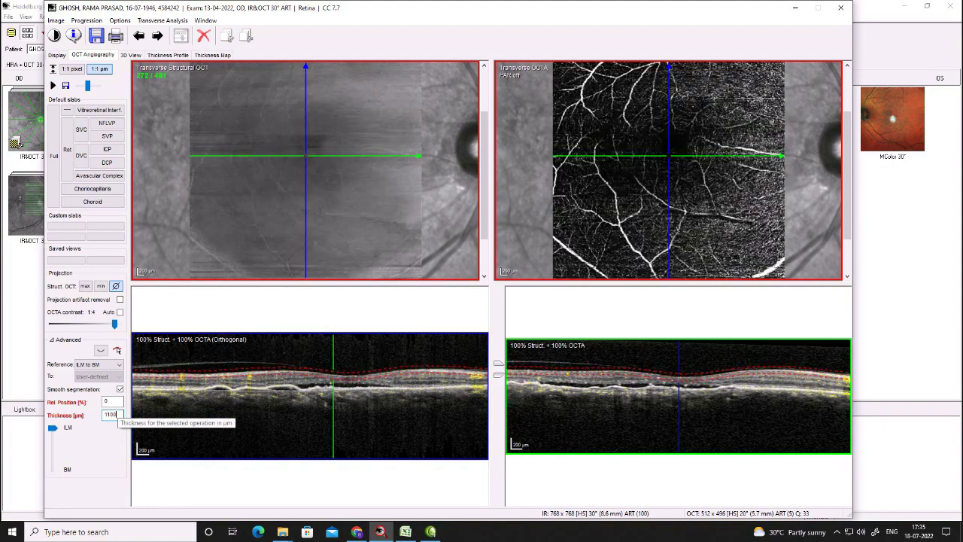
key("BackSpace")
key("BackSpace")
key("BackSpace")
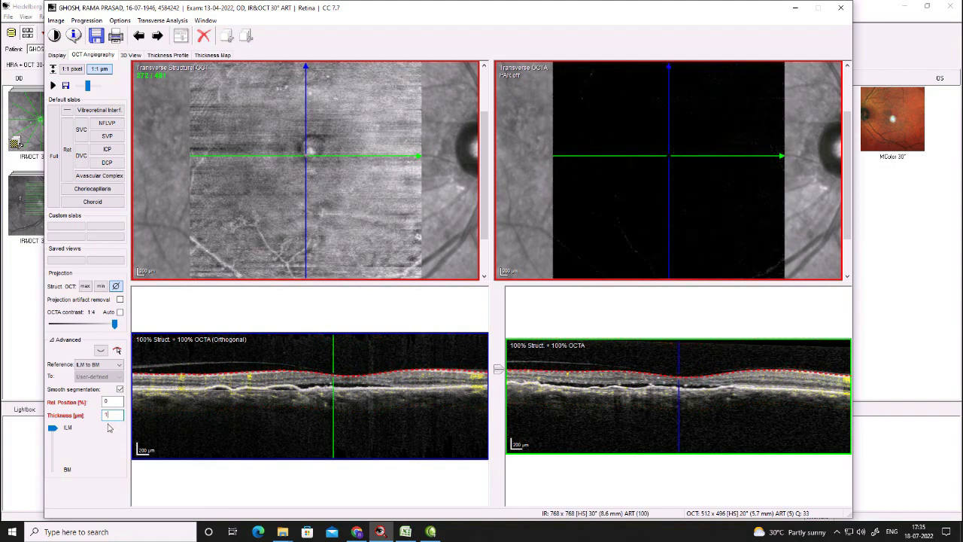
type("00")
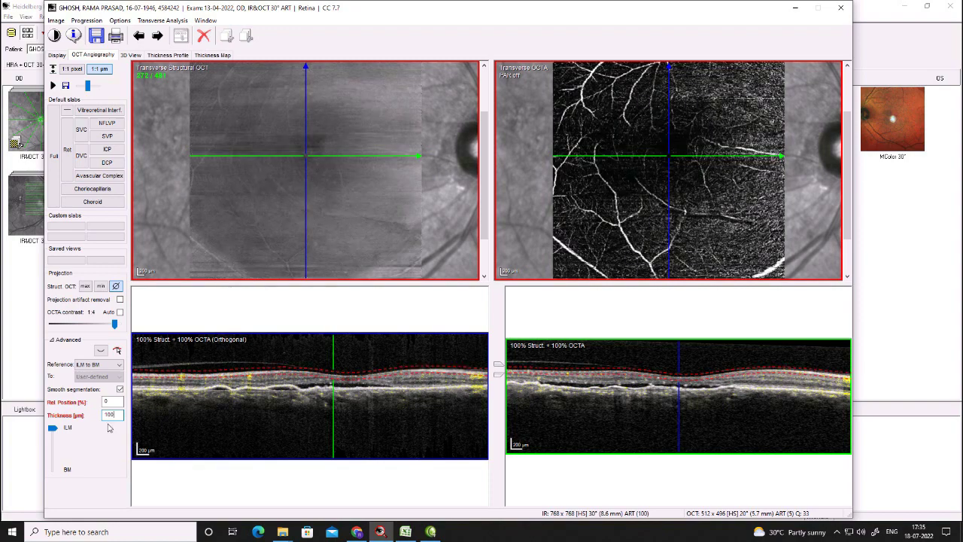
Shift the slab down to Rel. Position 100, raise contrast to 1:8, and open the next patient's OCTA.
left_click(604, 376)
left_click_drag(603, 376, 606, 393)
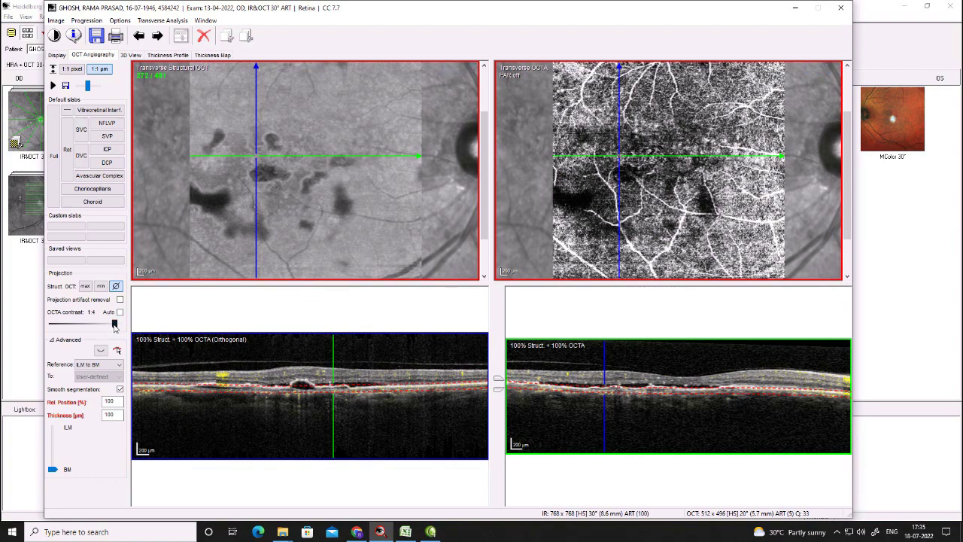
left_click_drag(115, 324, 108, 326)
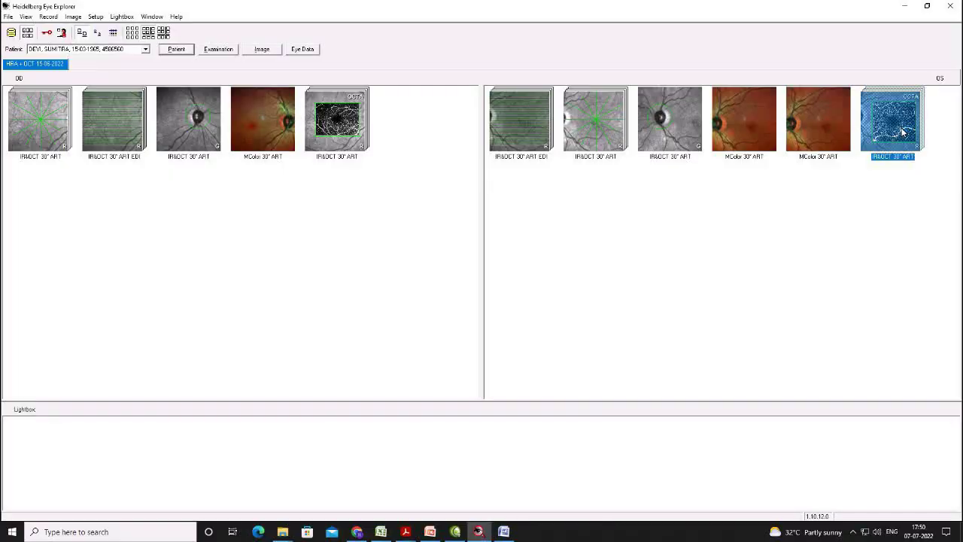
double_click(893, 121)
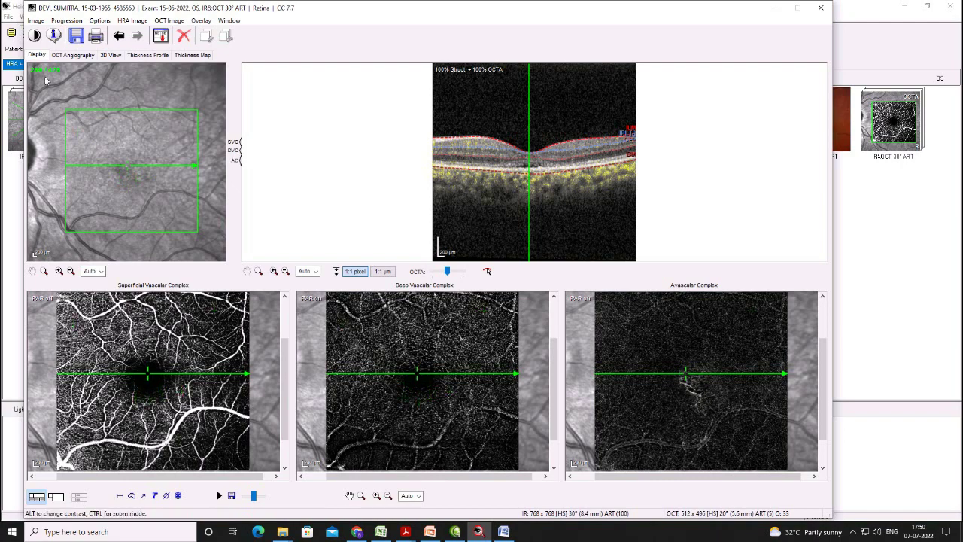
In the OCT angiography view, set the slab reference to ILM to BM at 120 µm.
left_click(72, 55)
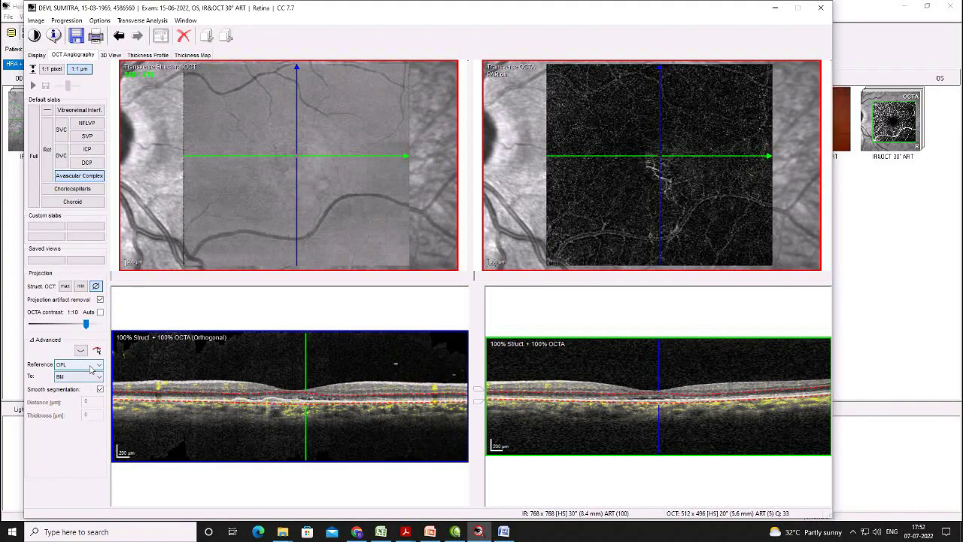
left_click(91, 365)
left_click(68, 381)
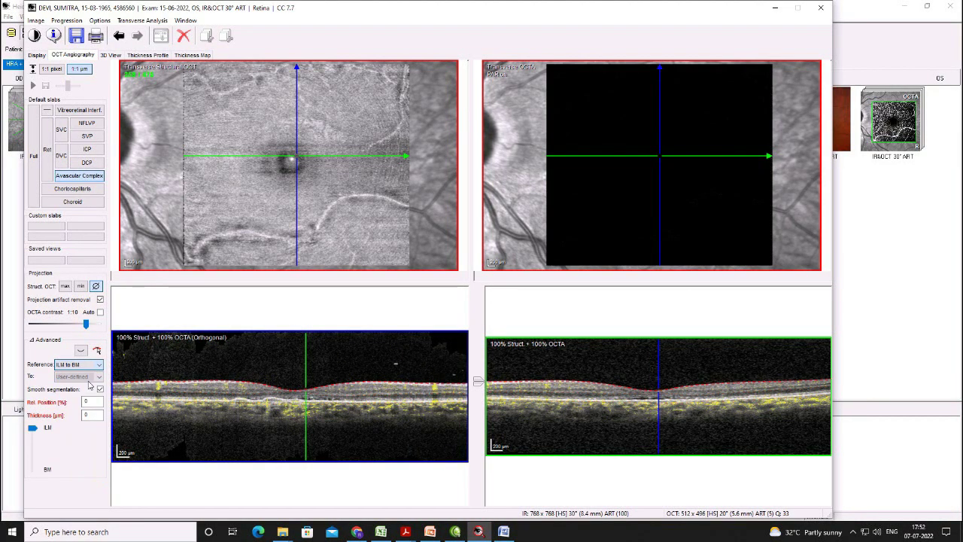
key("BackSpace")
type("120")
key("Return")
Drag the slab deeper and adjust its thickness handles to 97 µm.
mouse_move(659, 349)
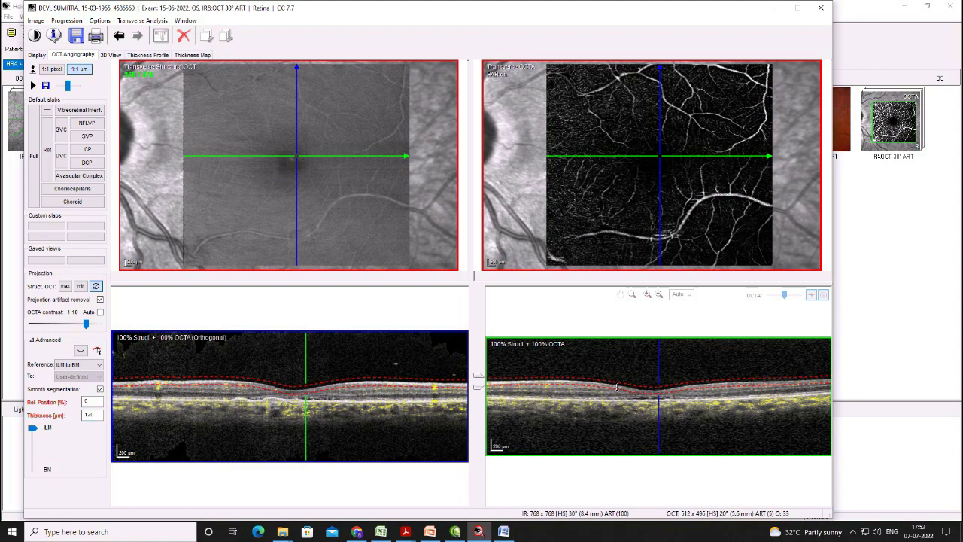
left_click_drag(617, 389, 617, 402)
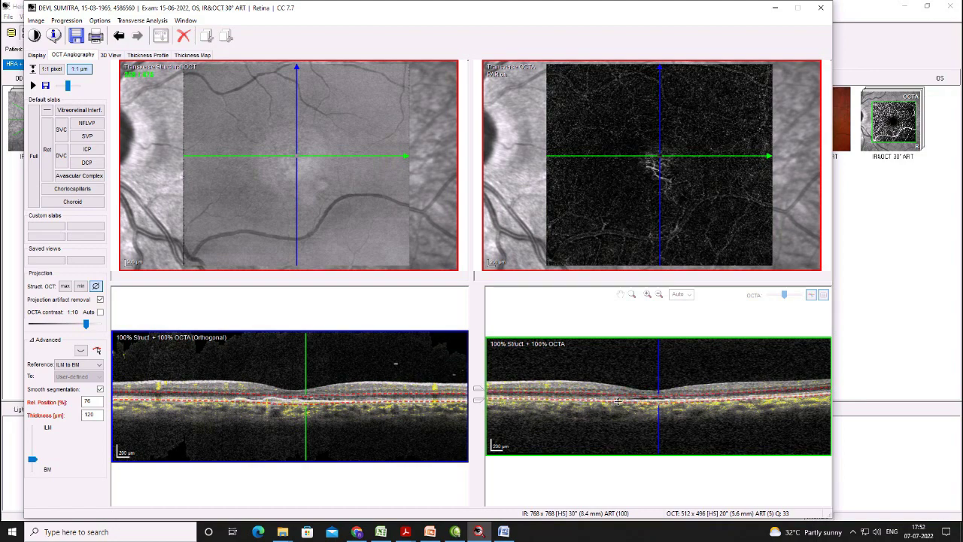
left_click_drag(617, 402, 619, 404)
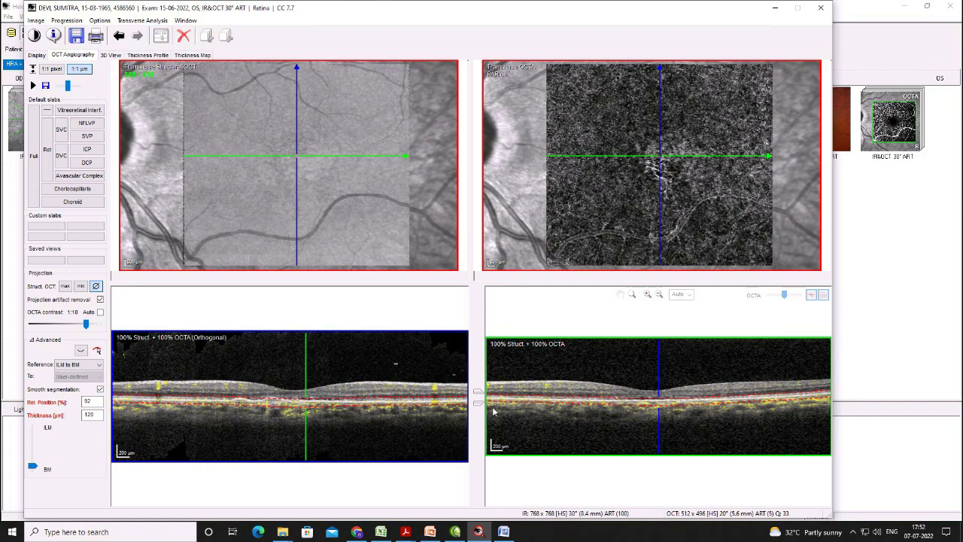
left_click_drag(481, 396, 481, 392)
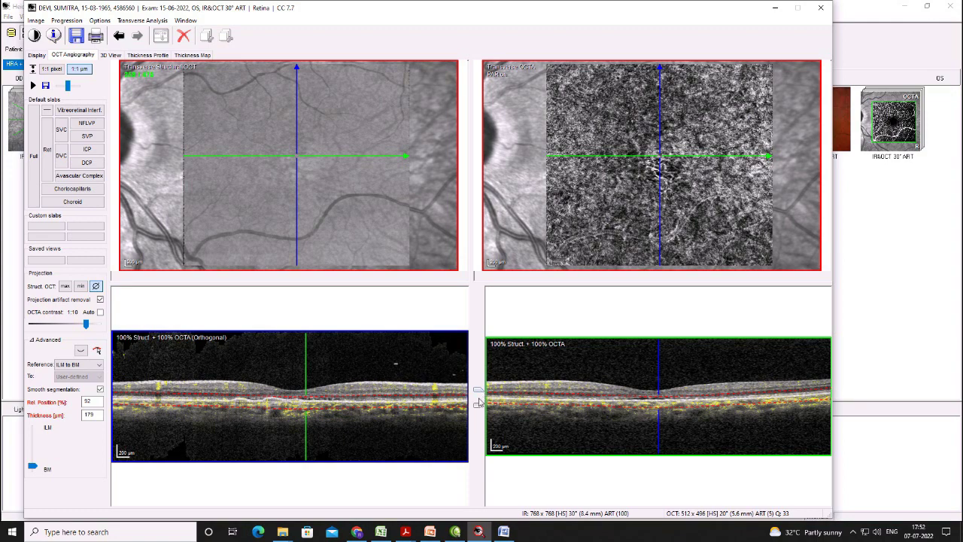
left_click_drag(479, 405, 481, 406)
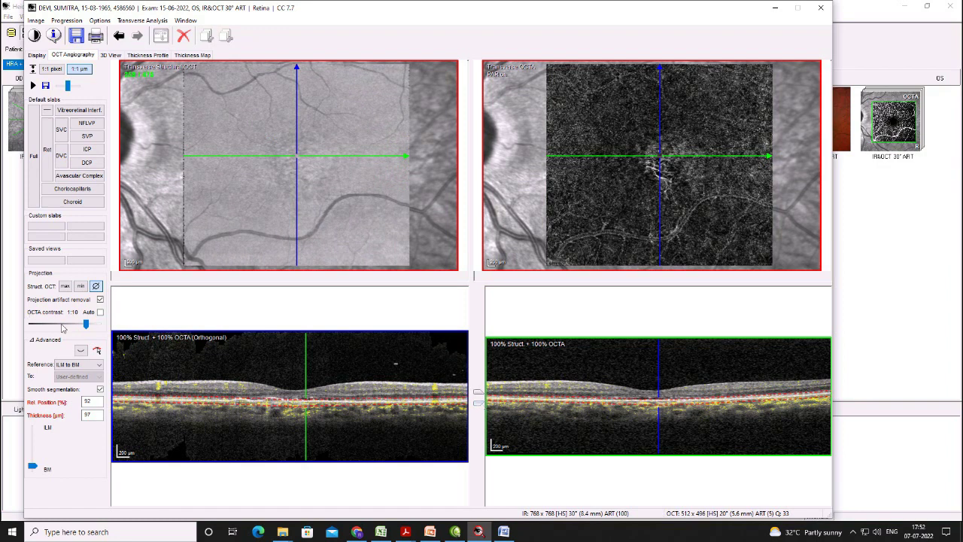
Raise the OCTA contrast in small steps to about 1:13.
left_click(85, 325)
left_click(85, 325)
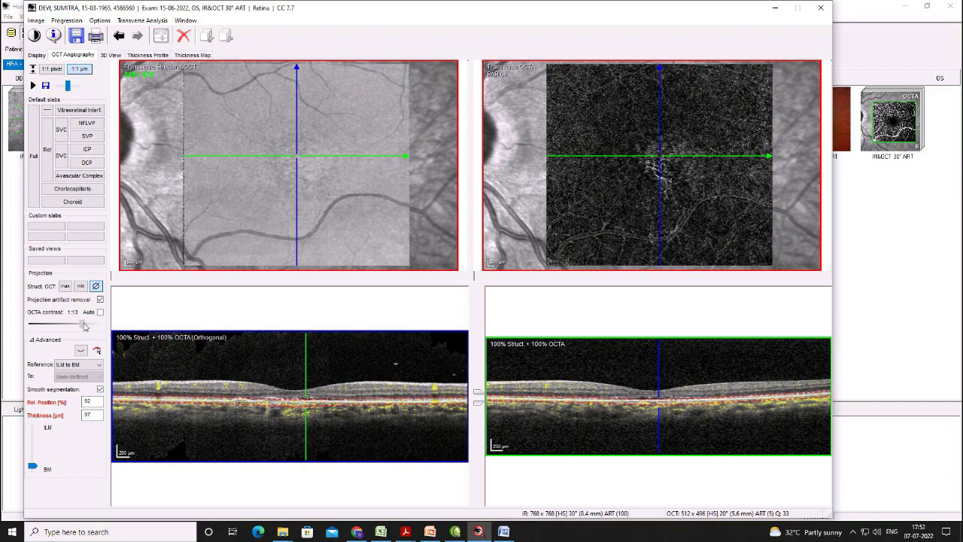
left_click(83, 326)
left_click(83, 326)
left_click(85, 327)
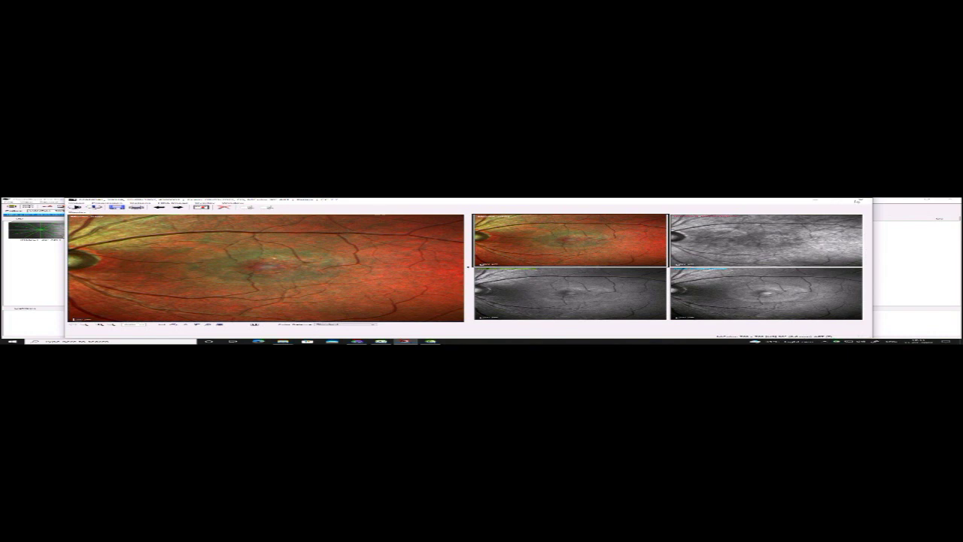
Close the fundus image, page down through four neighbouring IR&OCT B-scans, then close the scan.
left_click(857, 201)
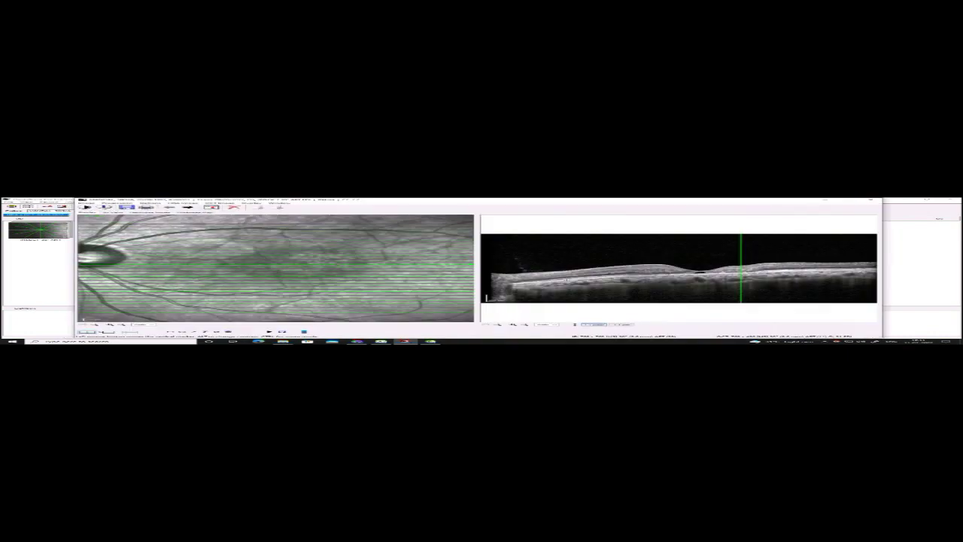
key("Down")
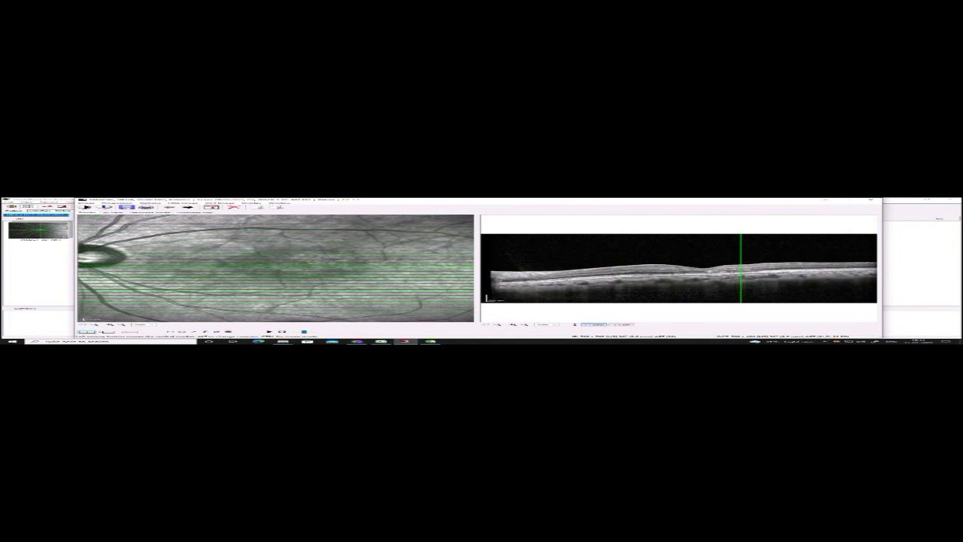
key("Down")
key("Down")
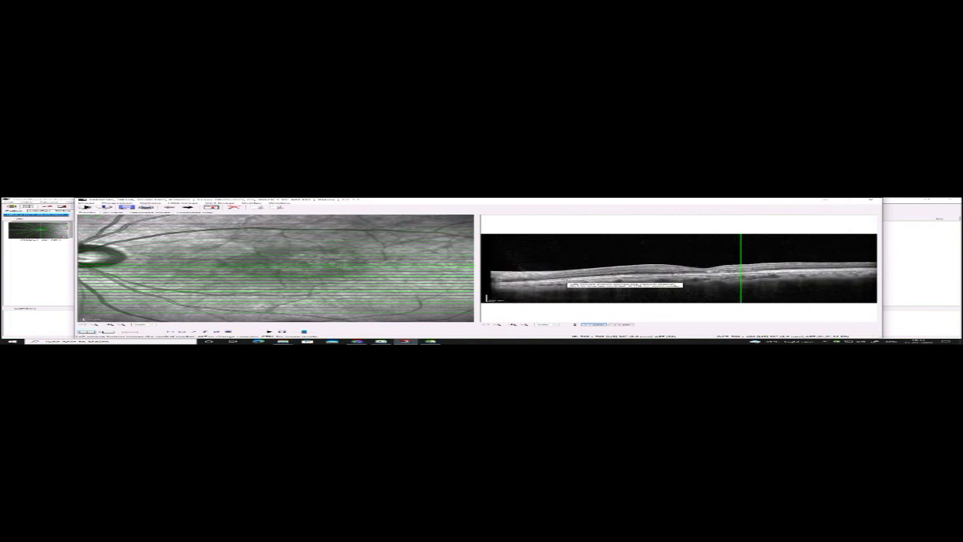
key("Down")
key("Down")
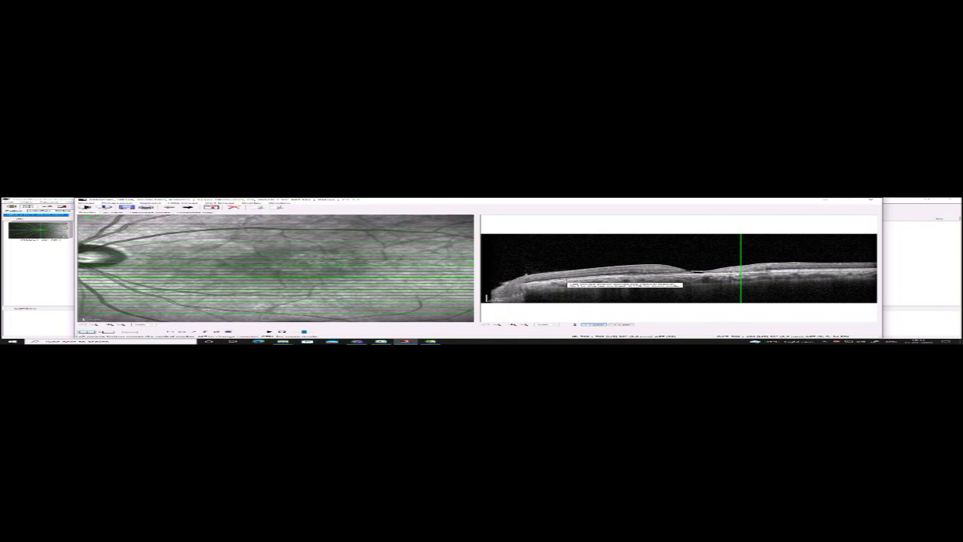
key("Down")
key("Escape")
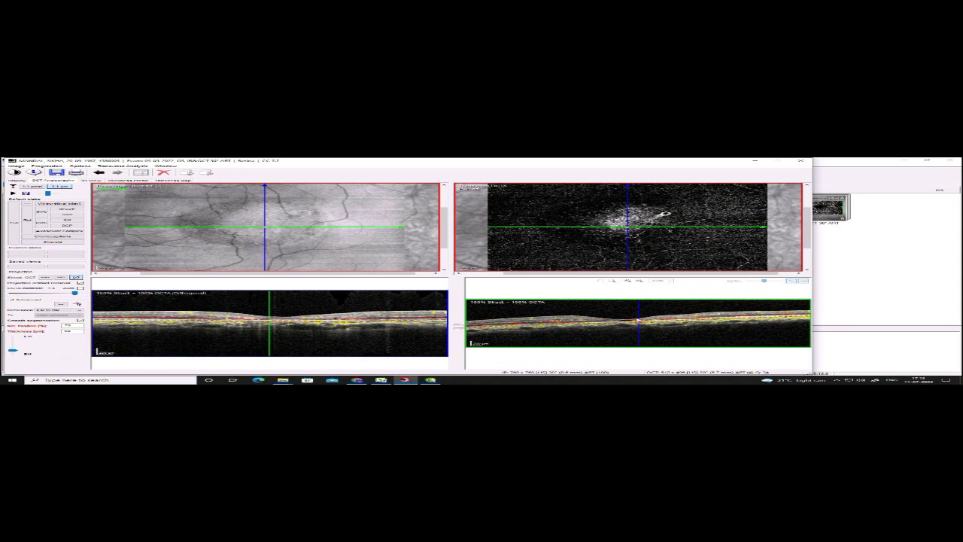
Drag and scroll the slab boundary beside the B-scan to move the slab deeper, changing both en-face images.
mouse_move(665, 220)
left_click_drag(458, 327, 460, 327)
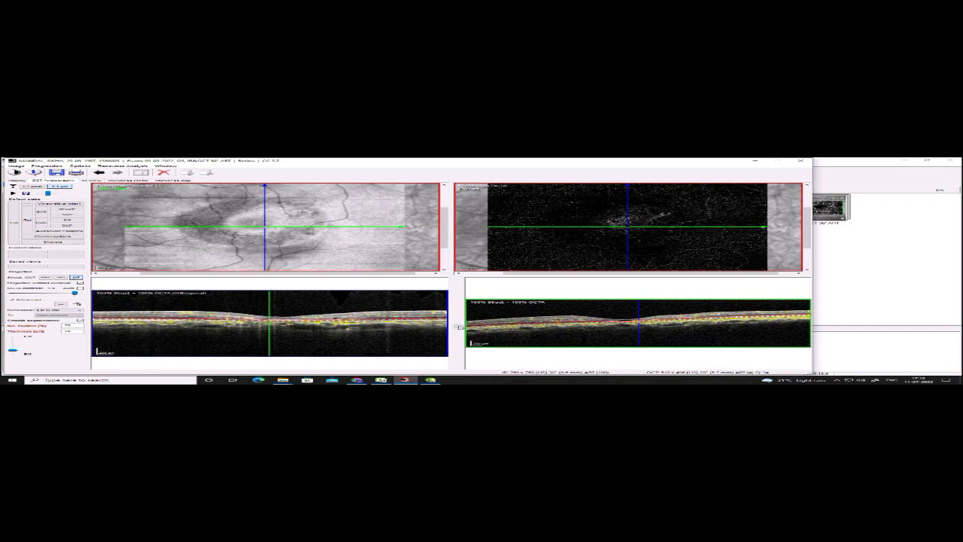
scroll(459, 327, "up", 2)
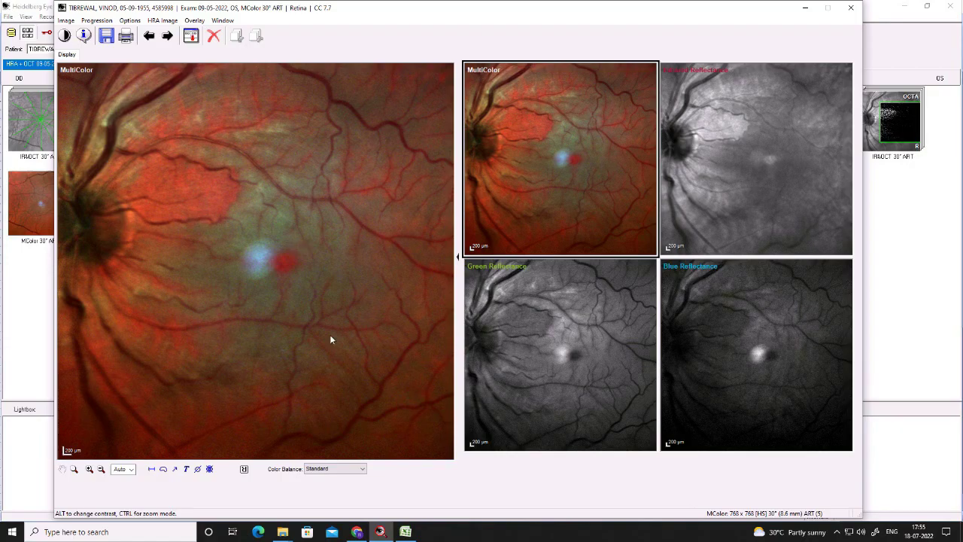
Close the MultiColor and OS IR&OCT viewers, open the OCTA scan, and launch its Segmentation Editor.
left_click(850, 7)
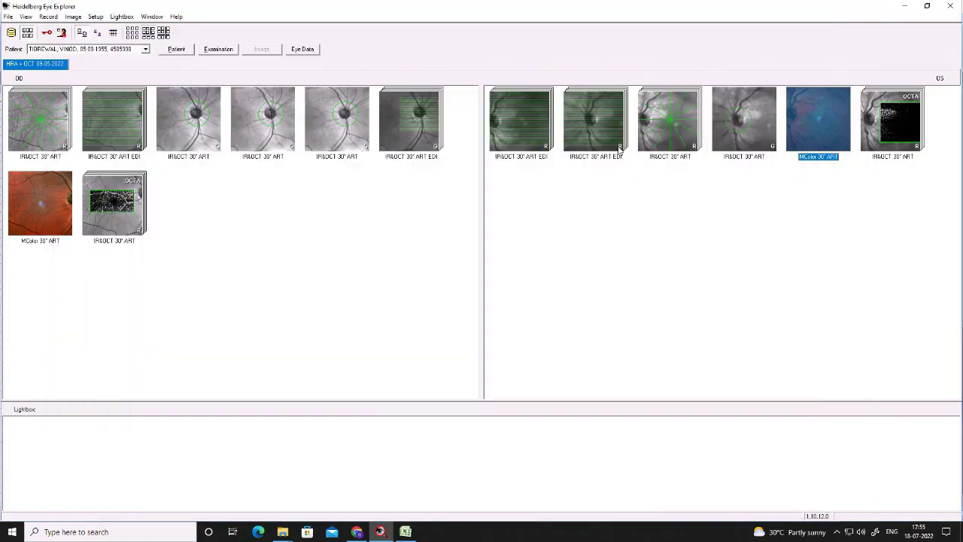
double_click(500, 126)
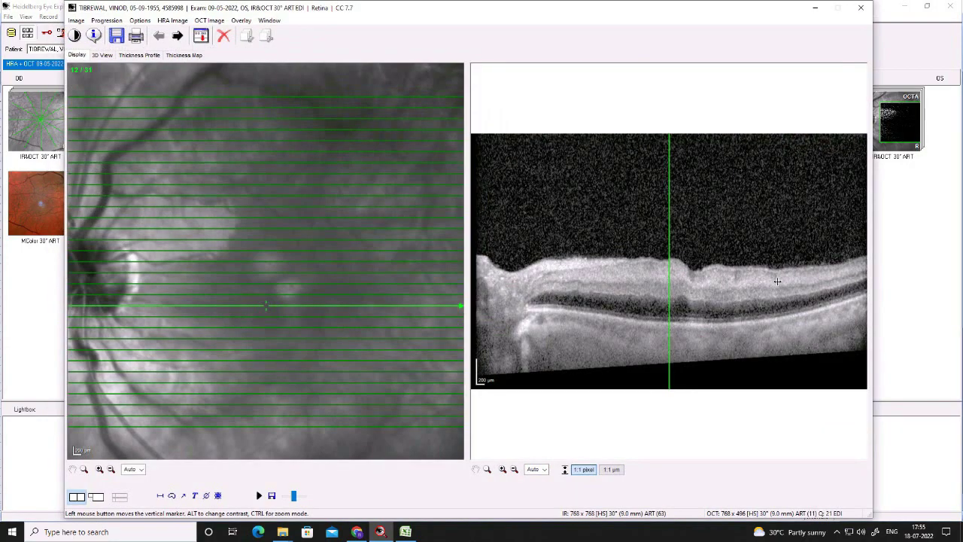
left_click(861, 8)
double_click(893, 122)
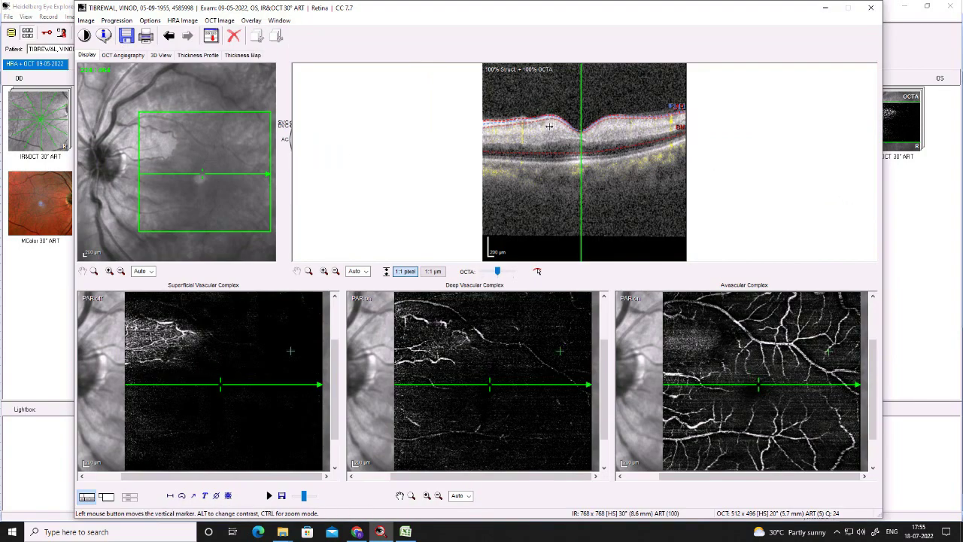
double_click(148, 354)
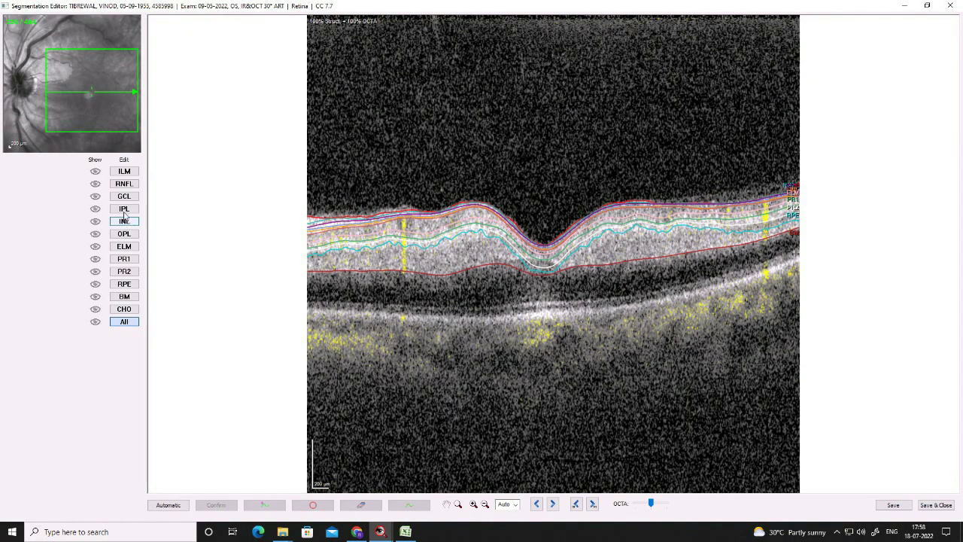
Select the IPL boundary and trace a replacement line across the full B-scan width.
left_click(125, 210)
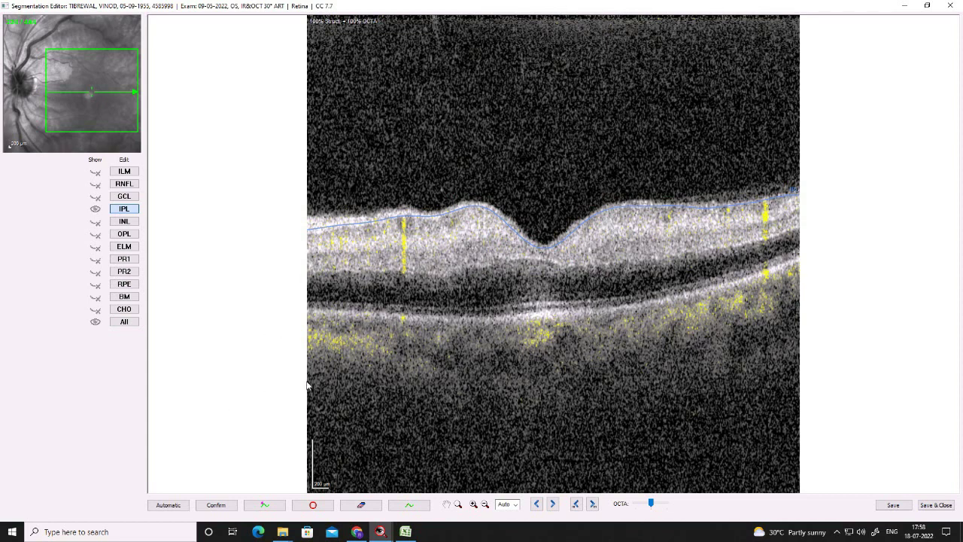
left_click(259, 508)
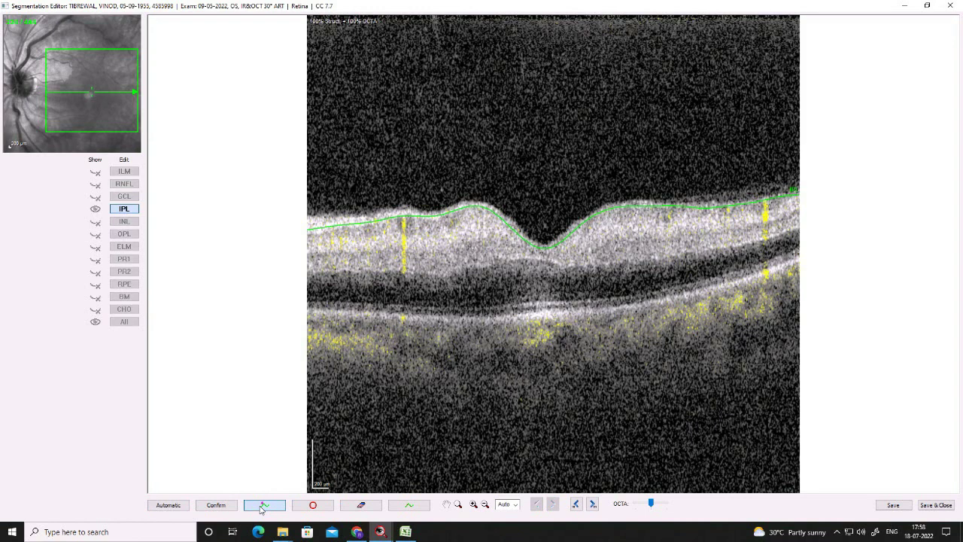
mouse_move(312, 254)
left_mouse_down()
mouse_move(393, 247)
mouse_move(498, 263)
mouse_move(633, 252)
mouse_move(774, 223)
mouse_move(796, 233)
left_mouse_up()
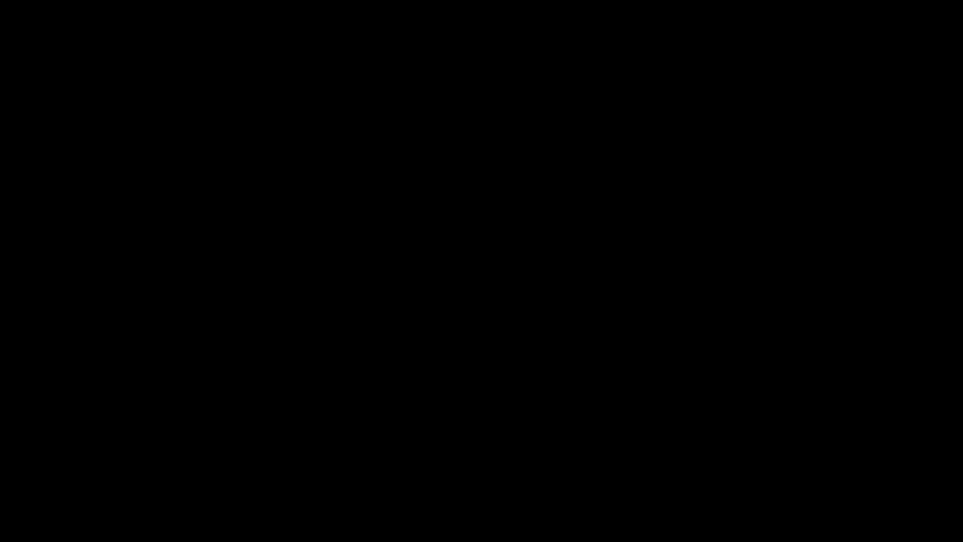